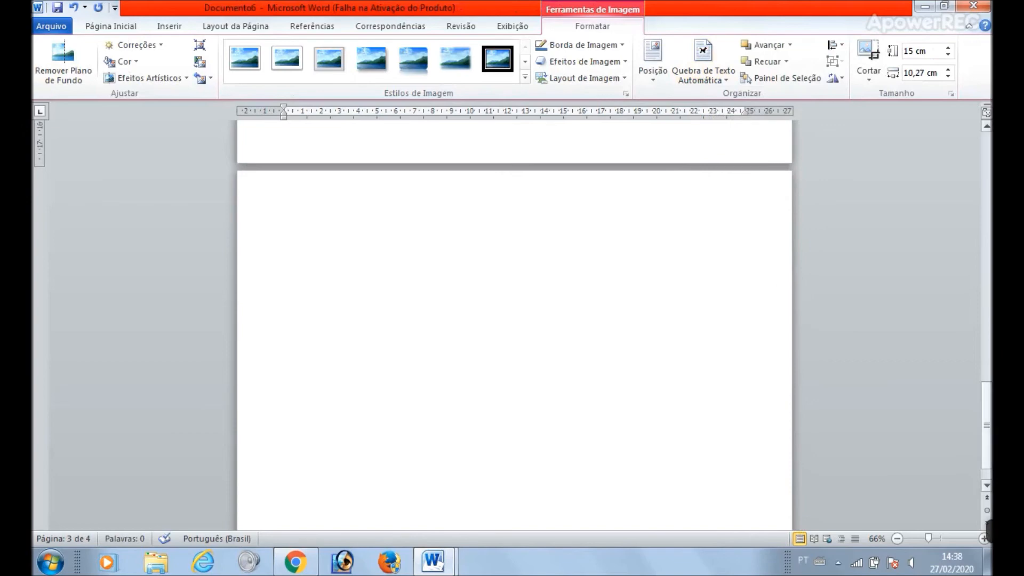
Move the Goku picture from page 3 up to the orange box panels on page 1
drag(991, 459, 989, 374)
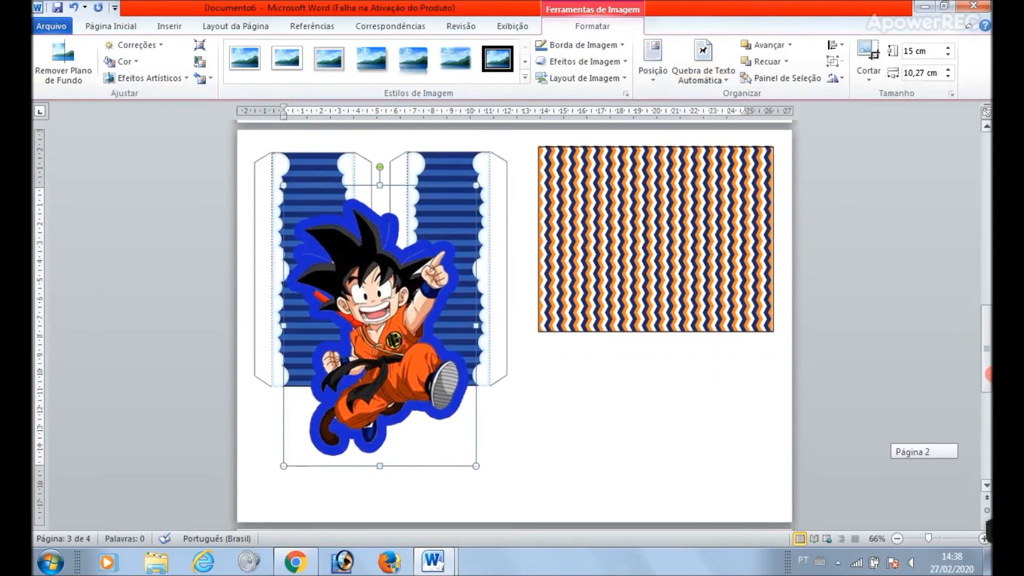
drag(433, 356, 622, 368)
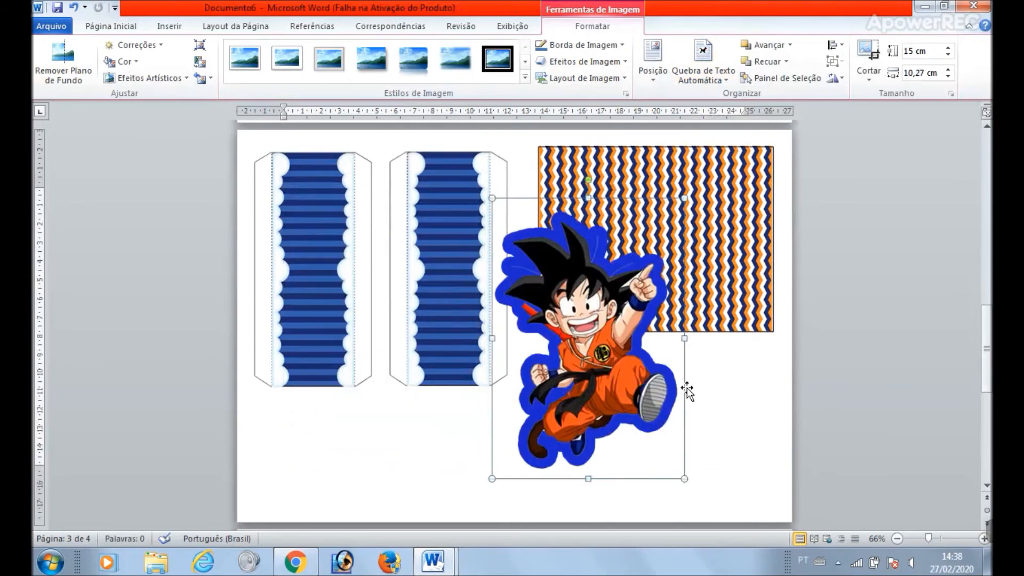
drag(597, 386, 528, 267)
drag(987, 286, 988, 241)
drag(520, 511, 528, 229)
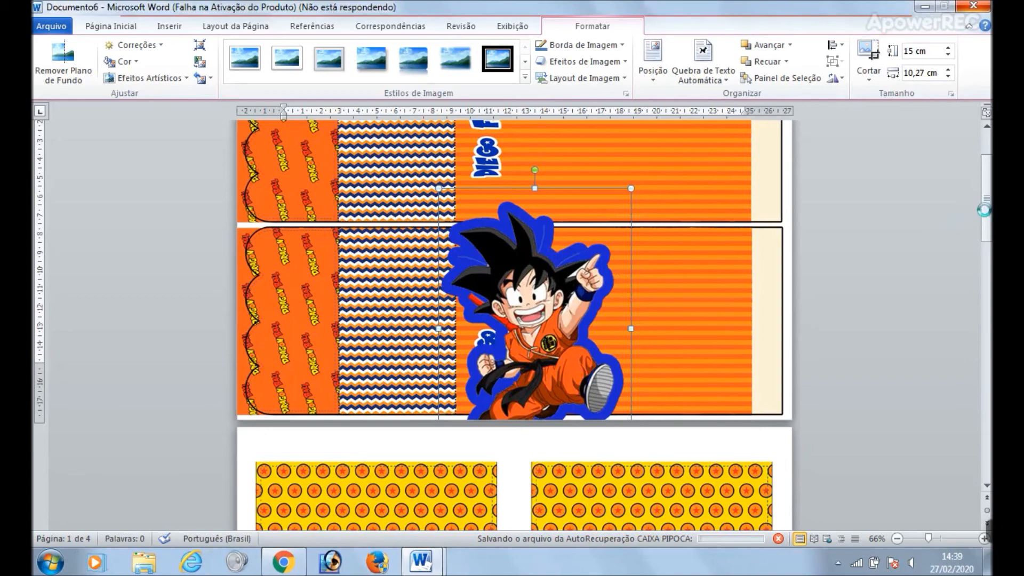
drag(987, 208, 987, 197)
Rotate the Goku picture about 90° counterclockwise and place it on the striped area of the upper orange panel
drag(555, 221, 427, 368)
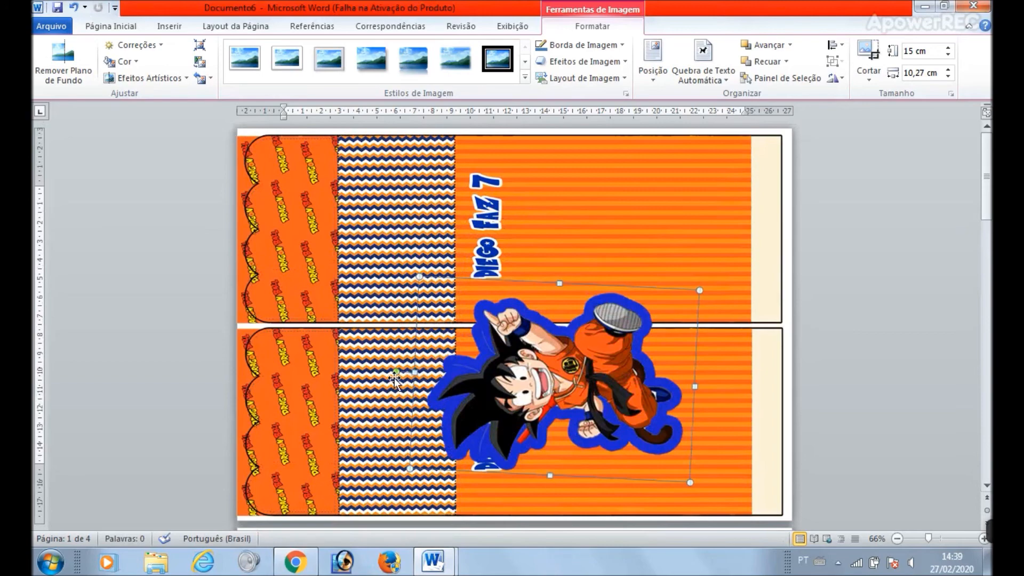
drag(396, 375, 396, 382)
drag(553, 404, 614, 247)
key(Escape)
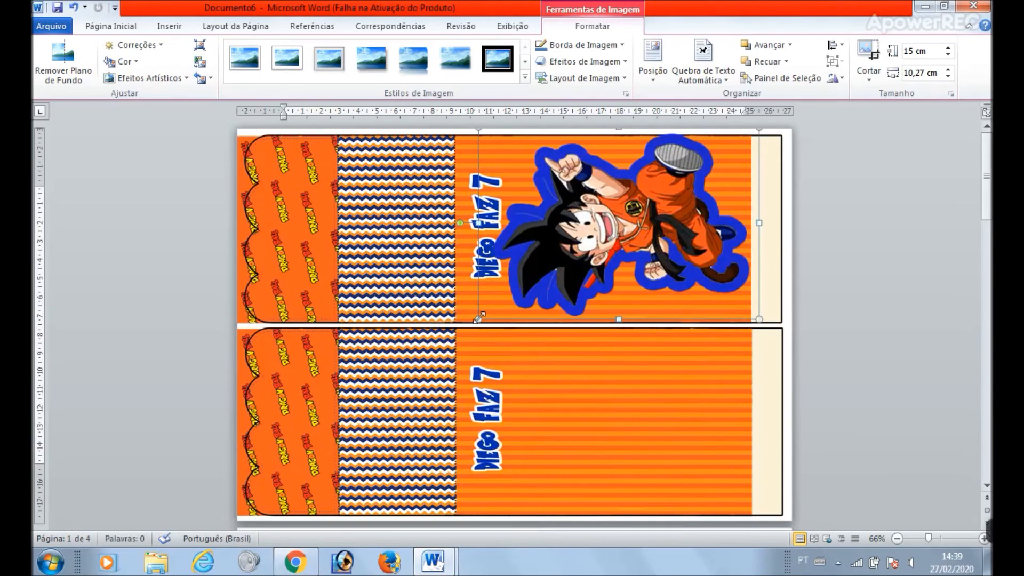
Scale the Goku picture down to 12.8 × 8.77 cm and centre it on the upper orange panel's striped area
drag(479, 317, 511, 294)
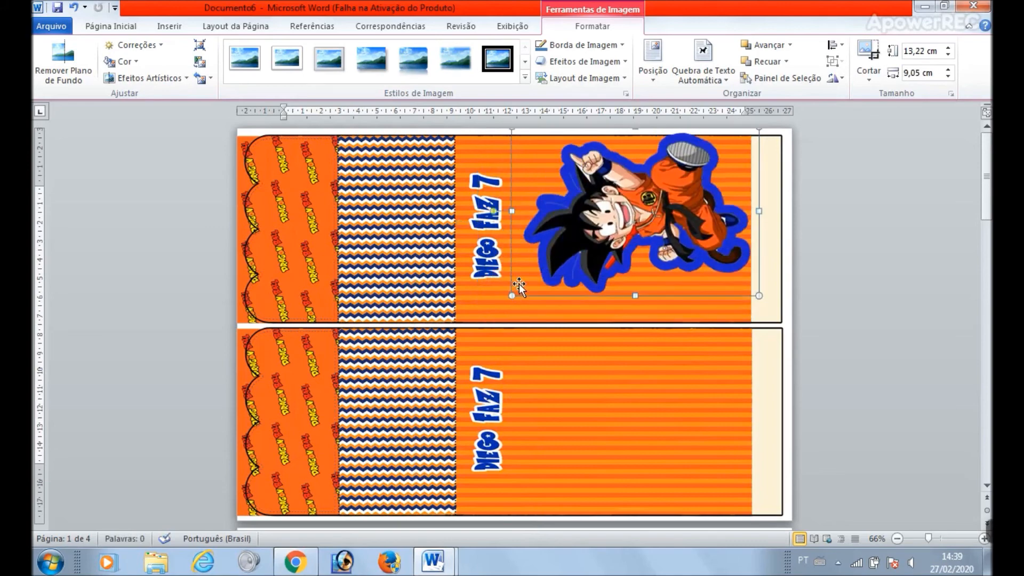
drag(666, 241, 652, 258)
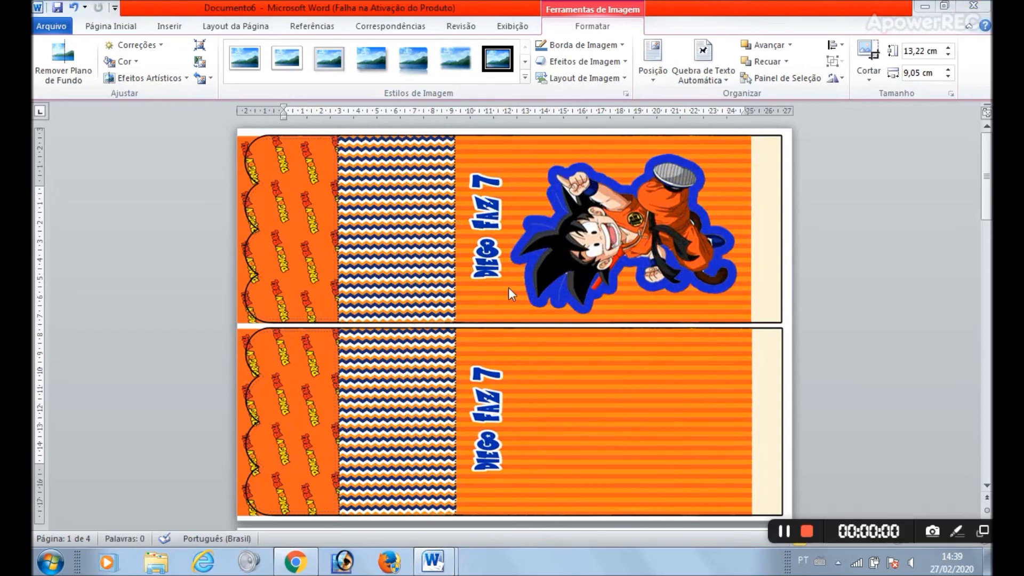
click(524, 310)
drag(500, 315, 505, 312)
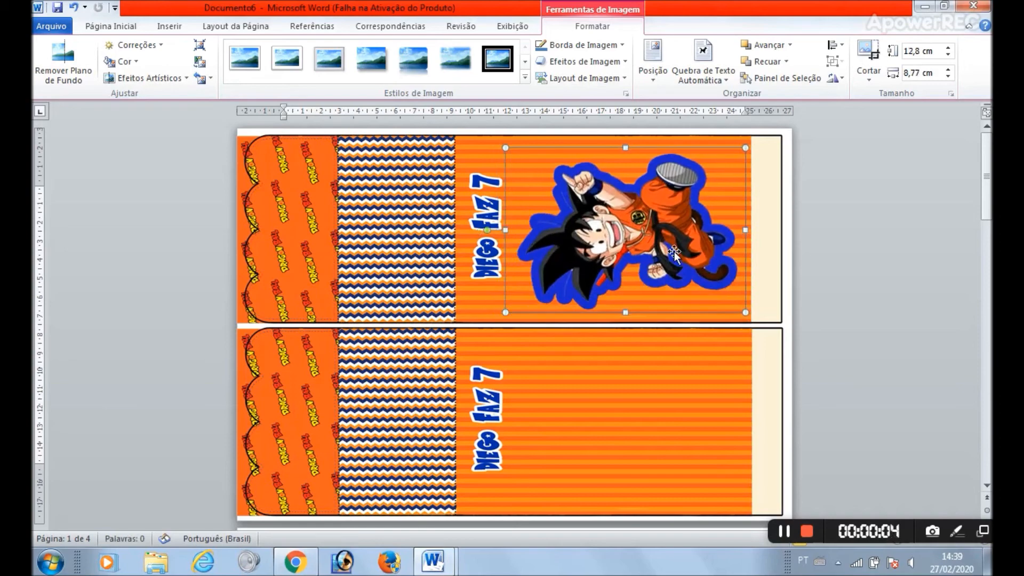
drag(674, 255, 670, 248)
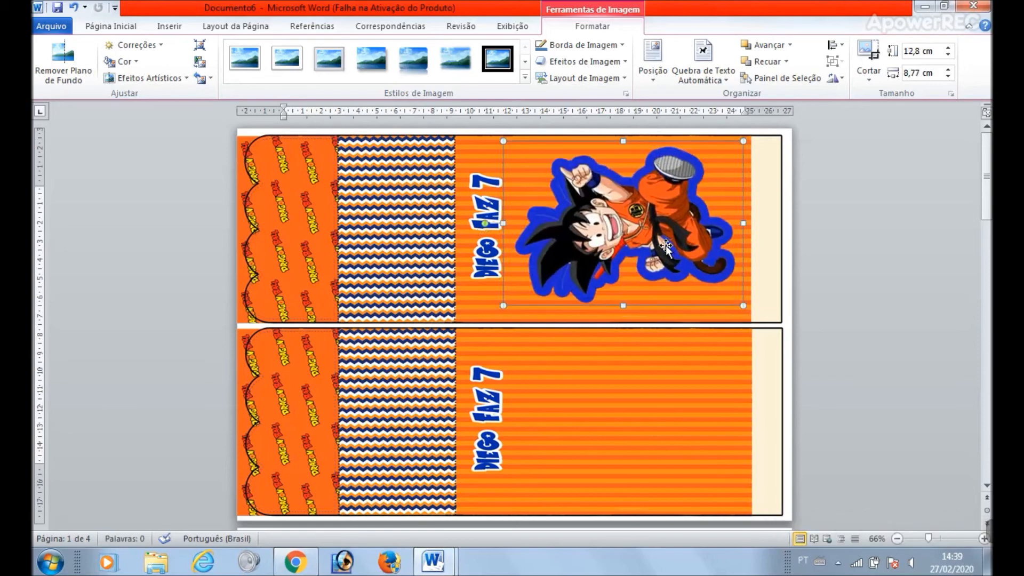
Move the resized Goku picture to page 3, into the blank space below the zigzag pattern rectangle
drag(607, 250, 593, 448)
click(987, 296)
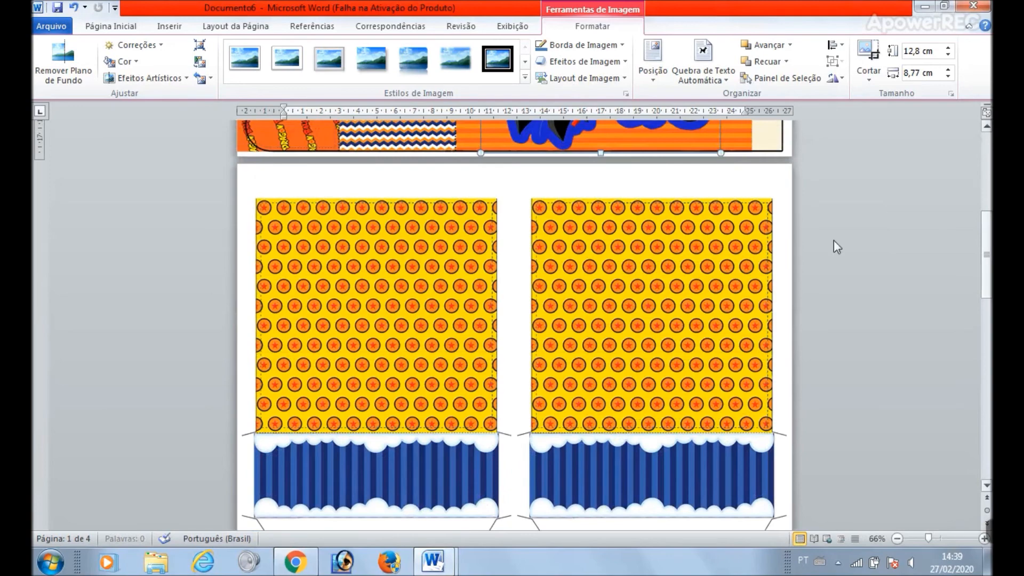
drag(644, 152, 540, 502)
drag(983, 292, 986, 344)
drag(526, 238, 601, 438)
drag(987, 341, 987, 365)
drag(627, 334, 671, 366)
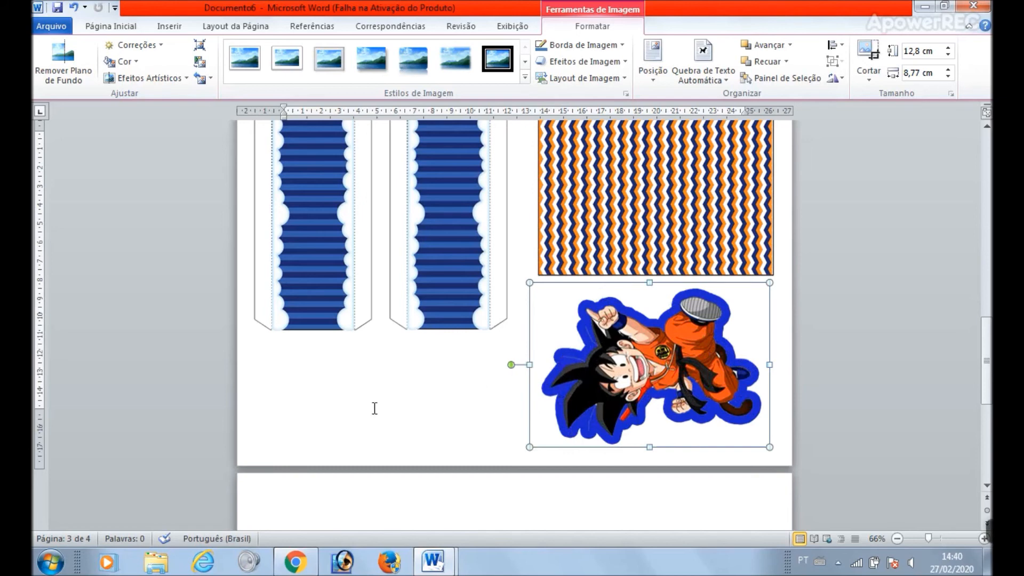
Insert the picture "91f597968b8570ba7c25a4a6df3d151f cópia" from the dragon ball folder and set its text wrapping to in front of text
click(172, 26)
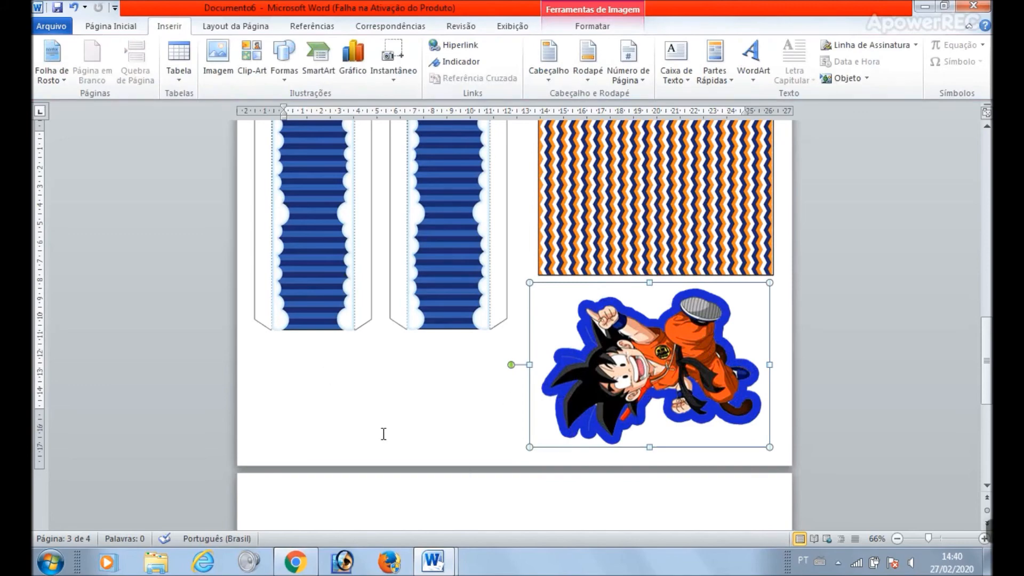
click(218, 58)
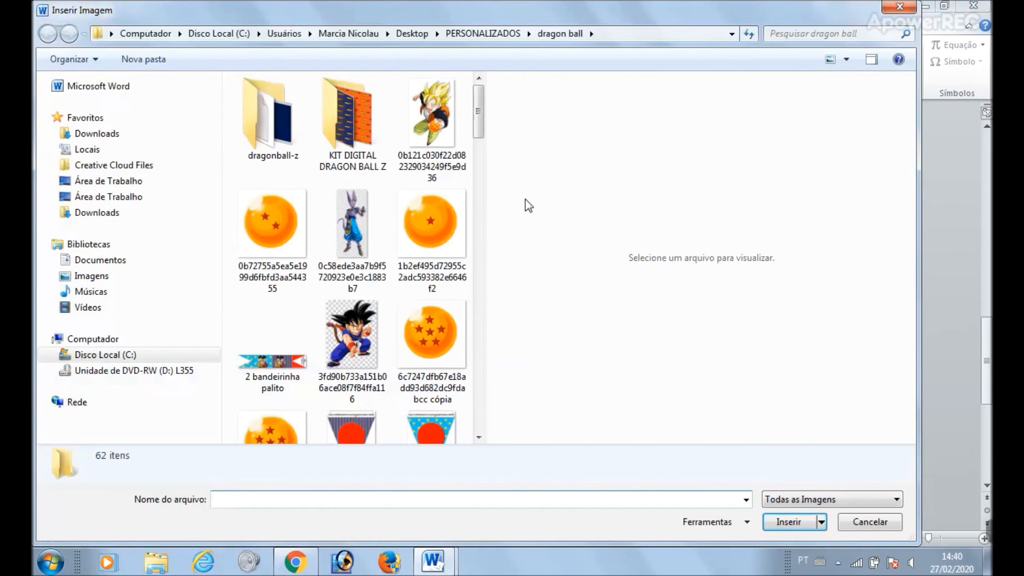
drag(479, 129, 482, 223)
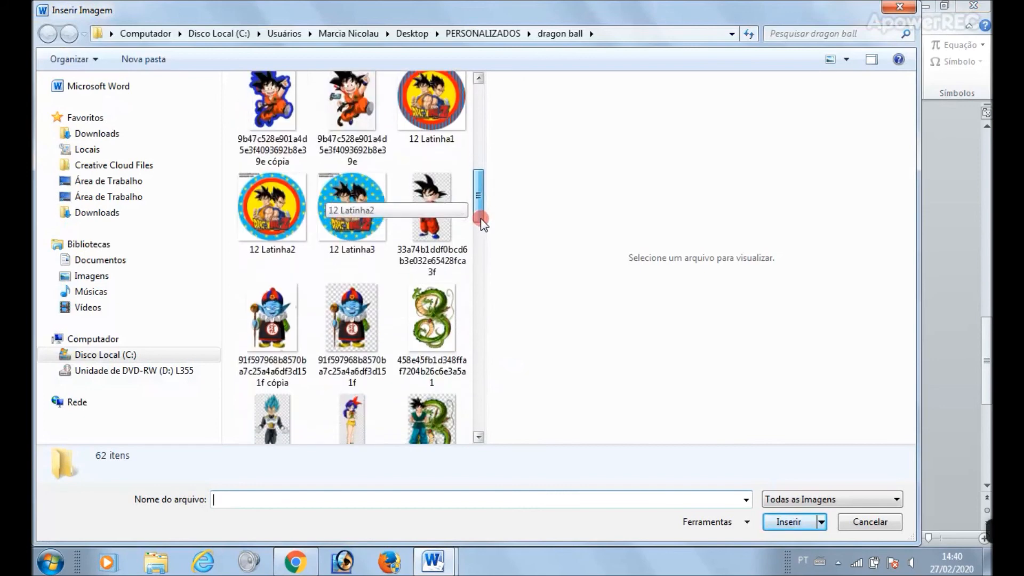
click(280, 349)
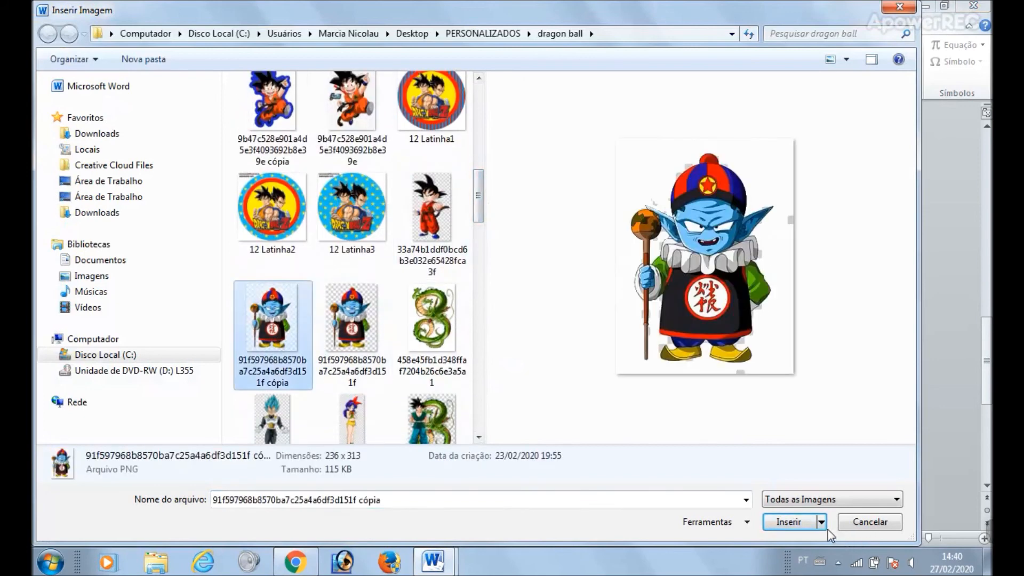
click(792, 522)
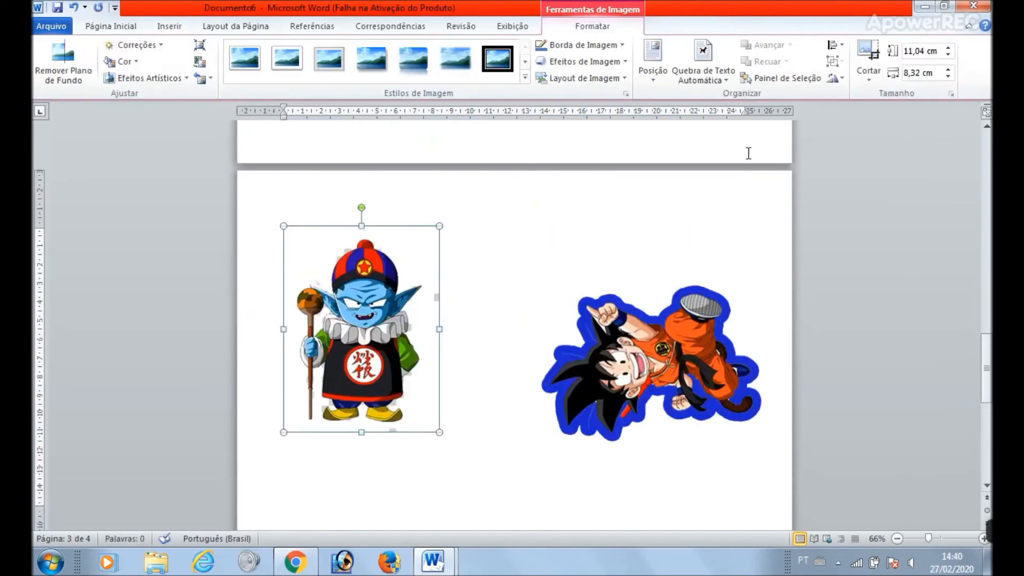
click(703, 62)
click(729, 208)
Move the blue character picture to the lower part of page 3 and rotate it about 90° clockwise
drag(984, 421, 983, 366)
drag(369, 252, 393, 367)
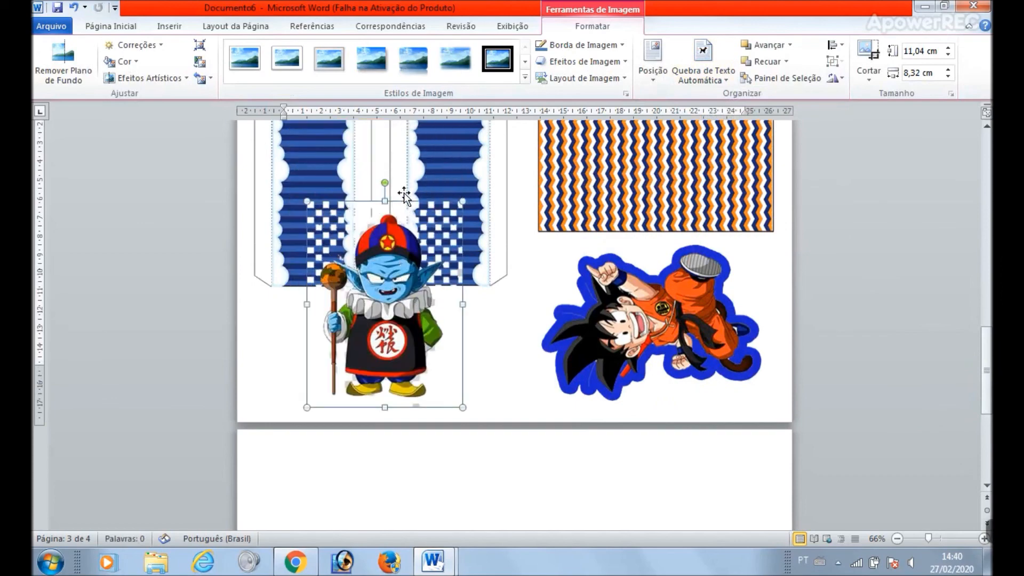
drag(385, 183, 509, 304)
drag(416, 318, 435, 365)
Scale the blue character picture to about 9.35 × 7.05 cm and place it below the two blue strips
drag(505, 272, 472, 298)
drag(442, 342, 481, 330)
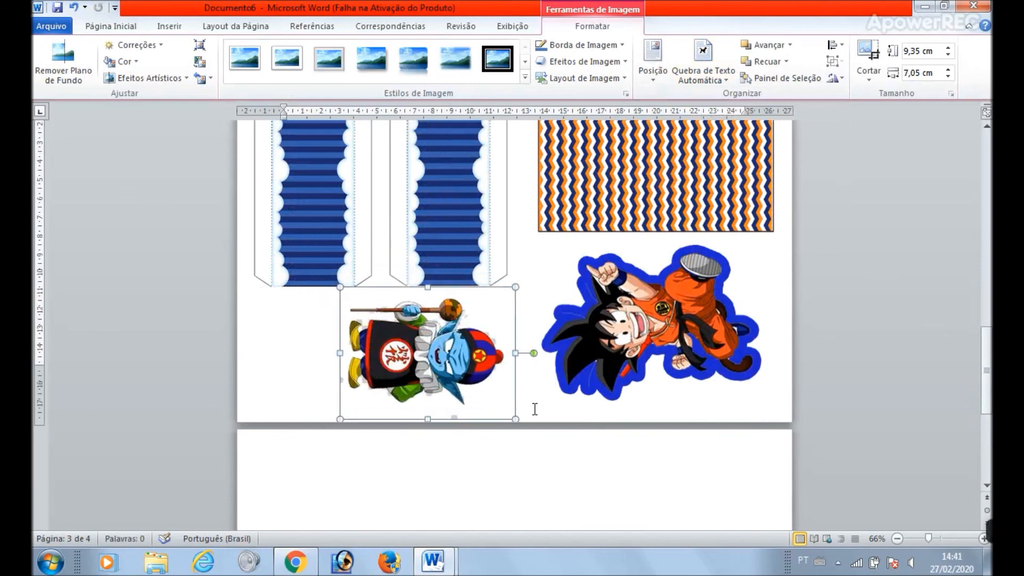
drag(387, 373, 367, 375)
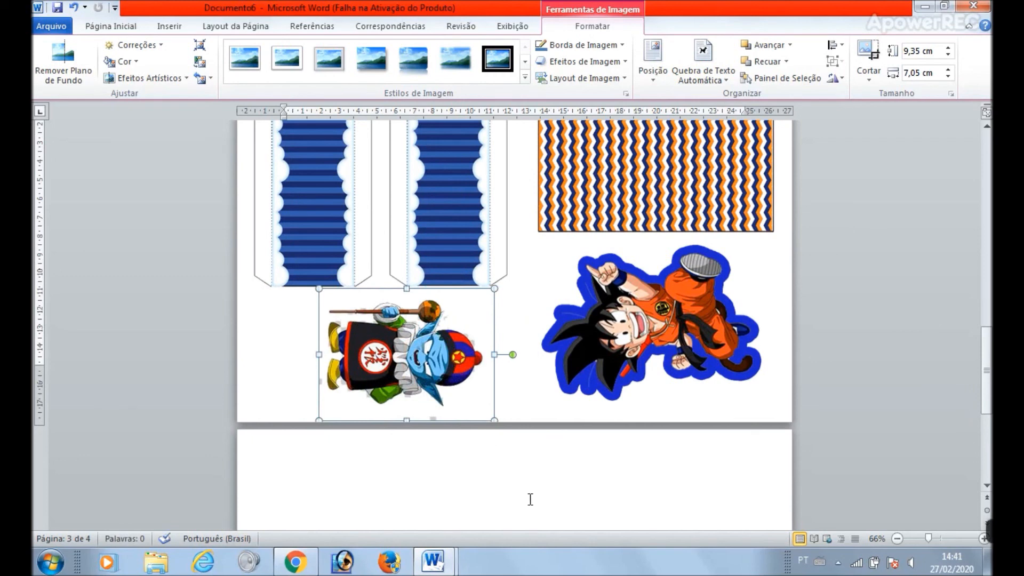
click(598, 490)
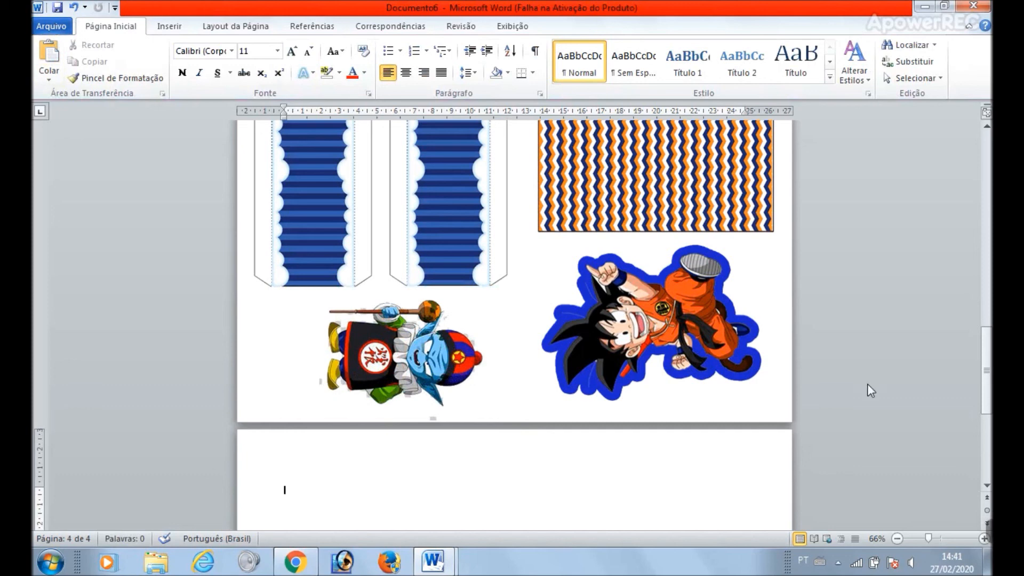
Open the print preview and check the layout of pages 1 to 3
mouse_move(987, 368)
mouse_down()
mouse_move(988, 168)
mouse_move(987, 368)
mouse_up()
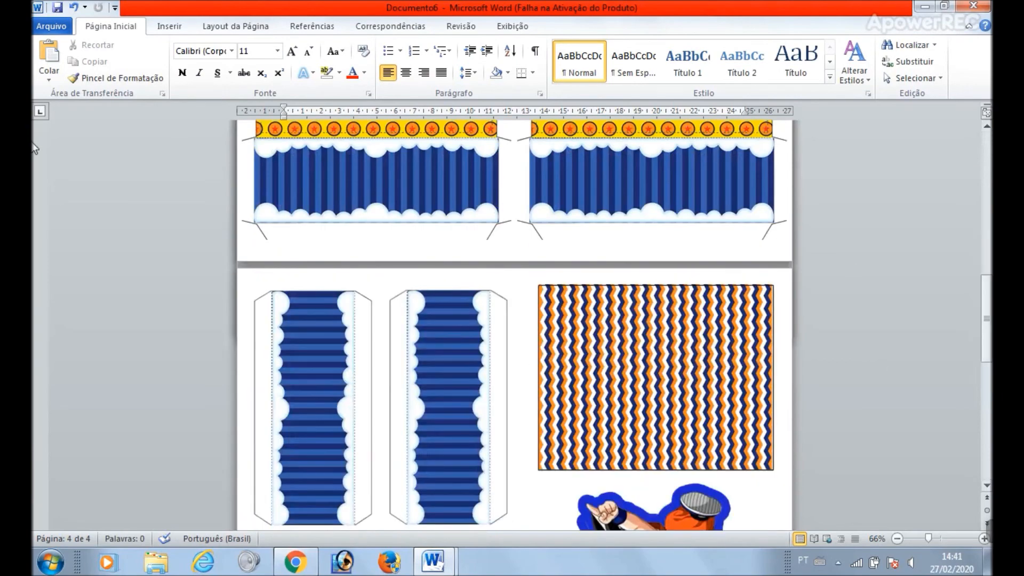
click(53, 27)
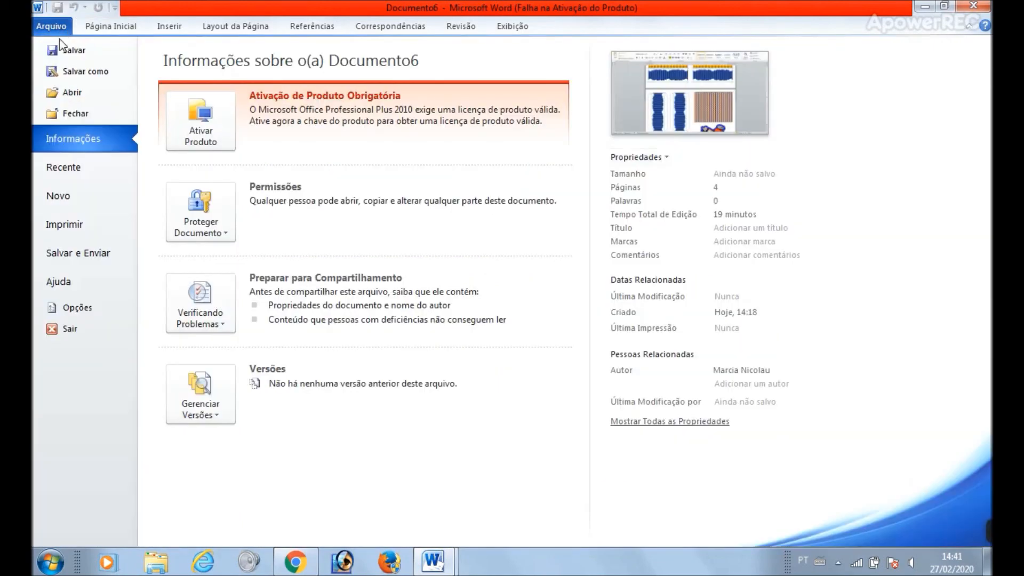
click(69, 228)
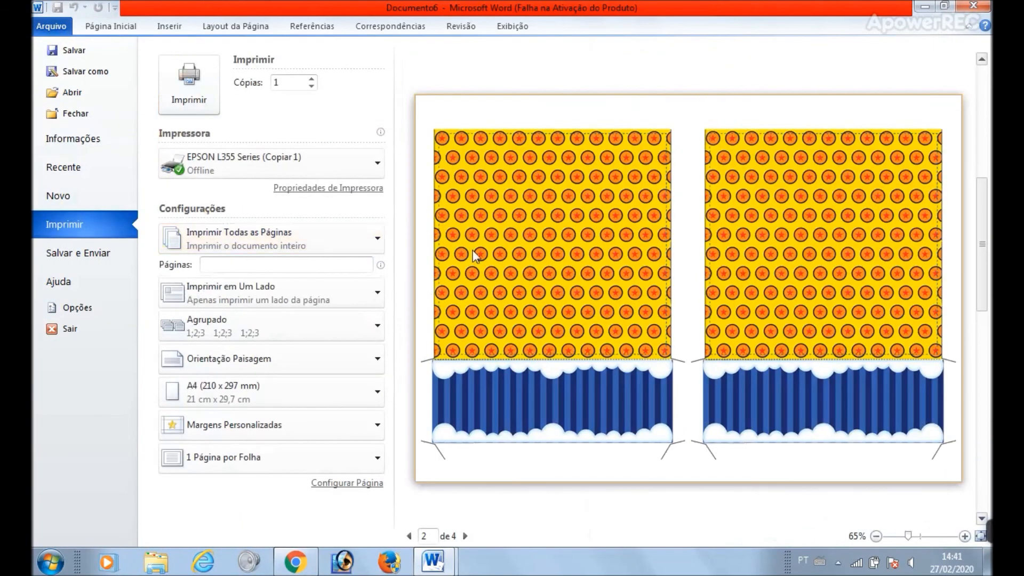
click(409, 536)
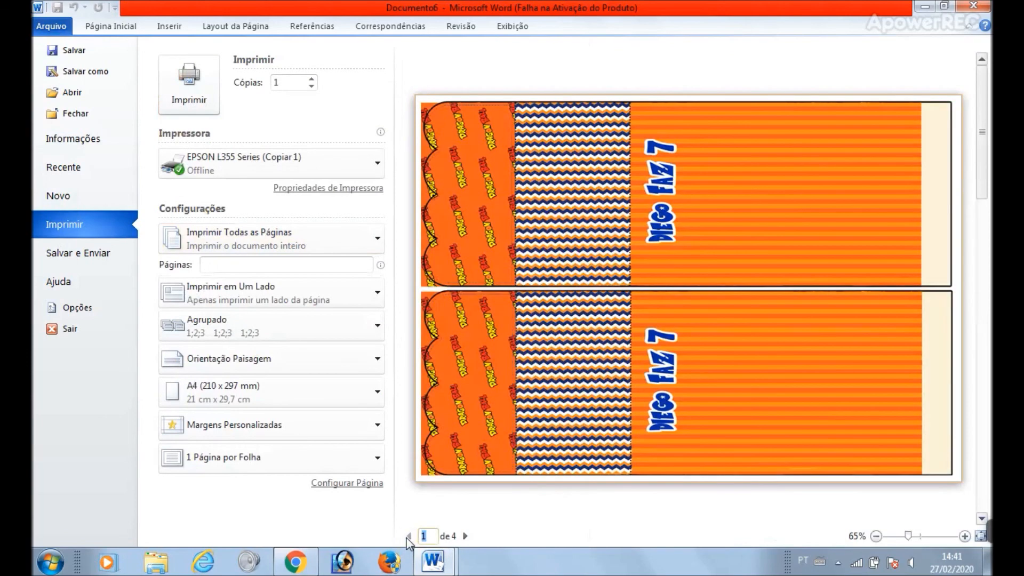
click(466, 536)
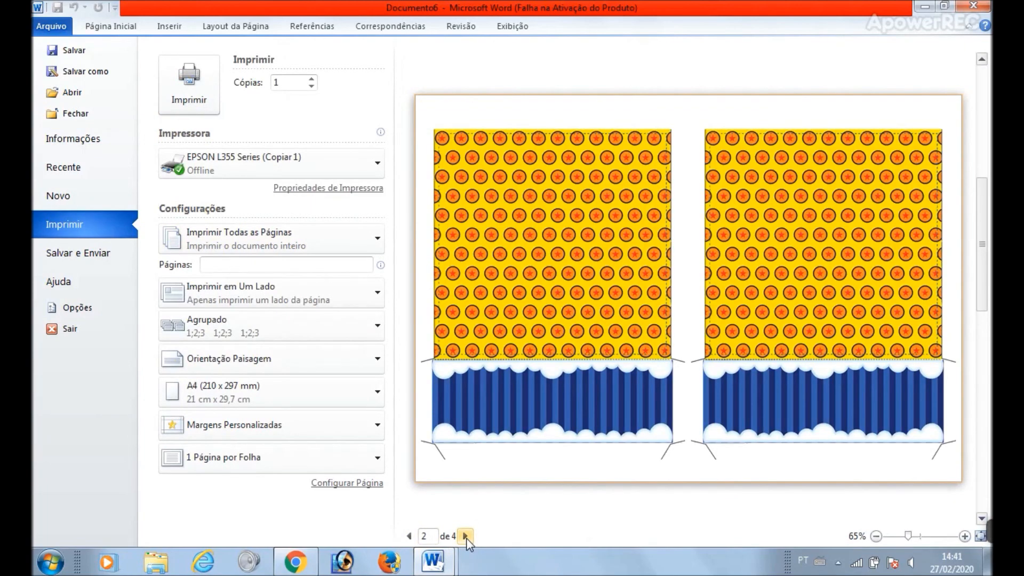
click(466, 536)
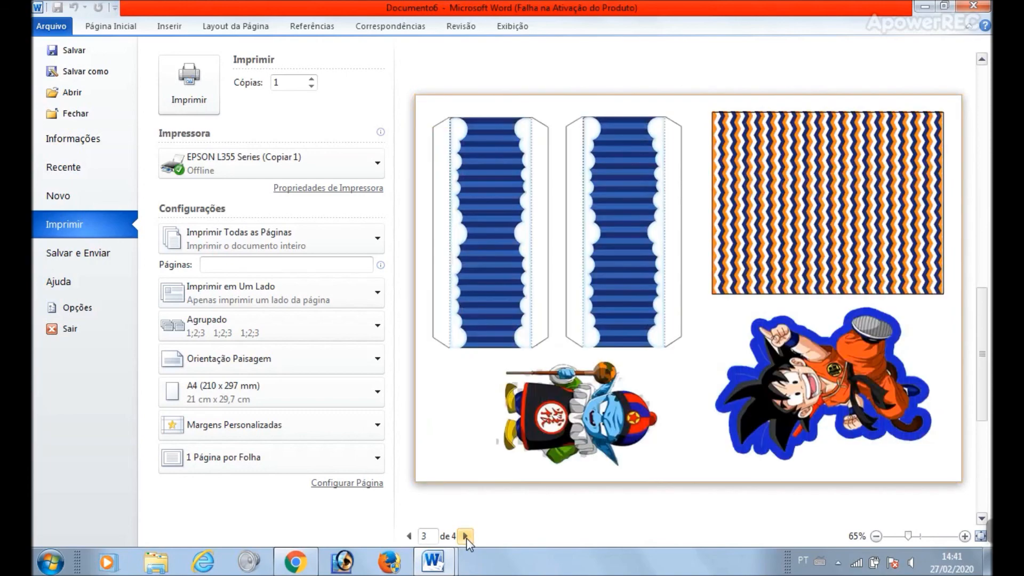